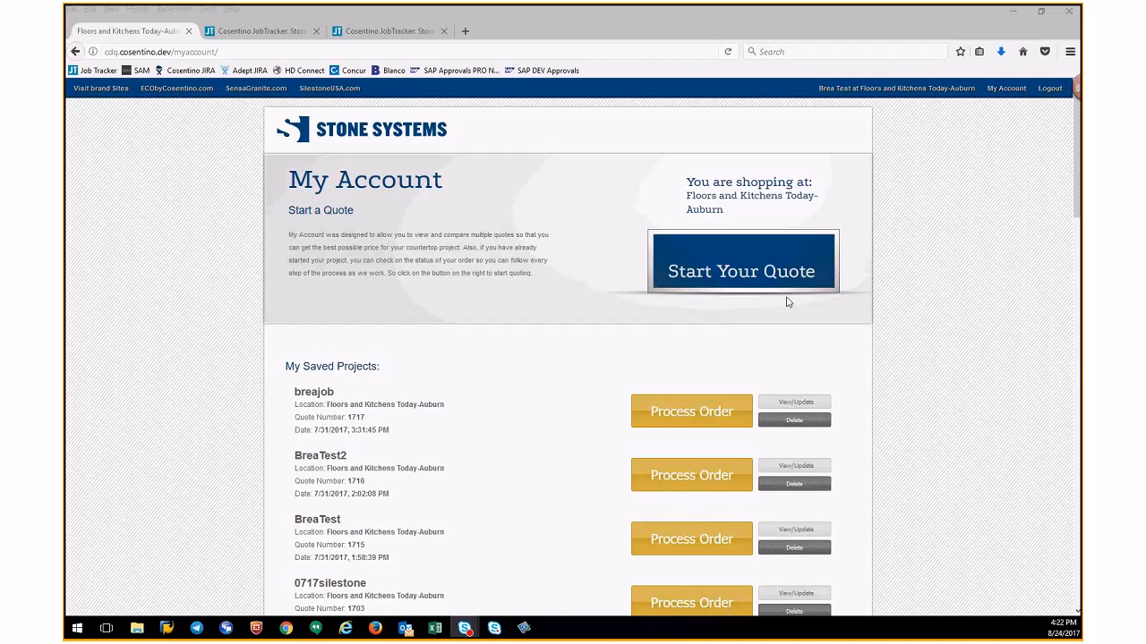
- Start a new countertop quote from the account page
{"action": "left_click_drag", "start_coordinate": [1075, 213], "coordinate": [1075, 371]}
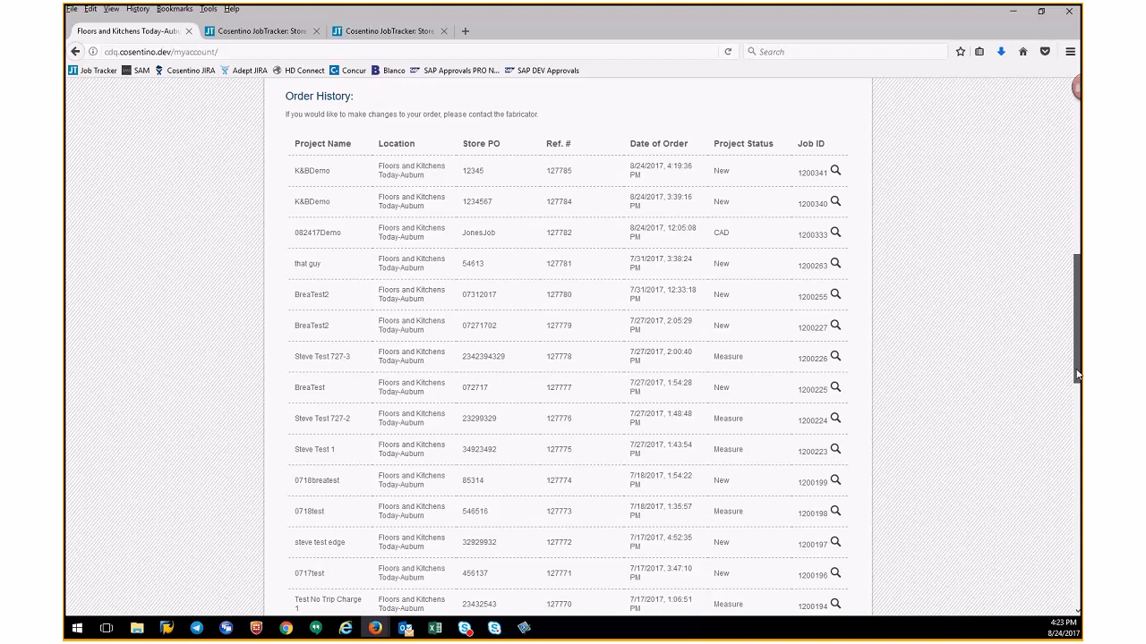
{"action": "left_click_drag", "start_coordinate": [1078, 375], "coordinate": [1078, 186]}
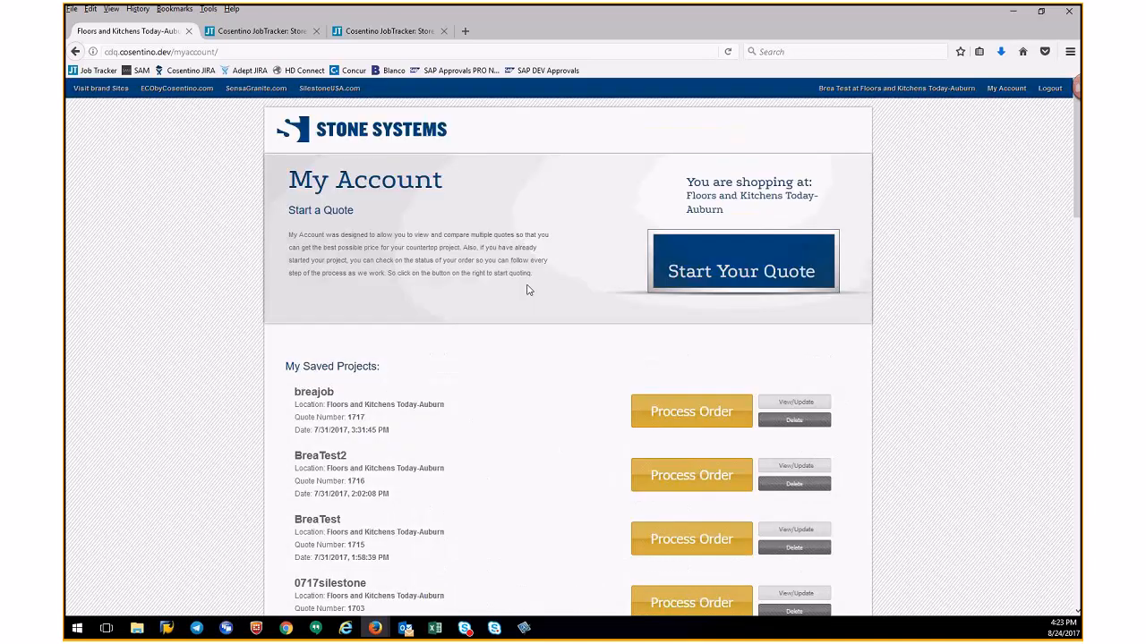
{"action": "left_click", "coordinate": [742, 269]}
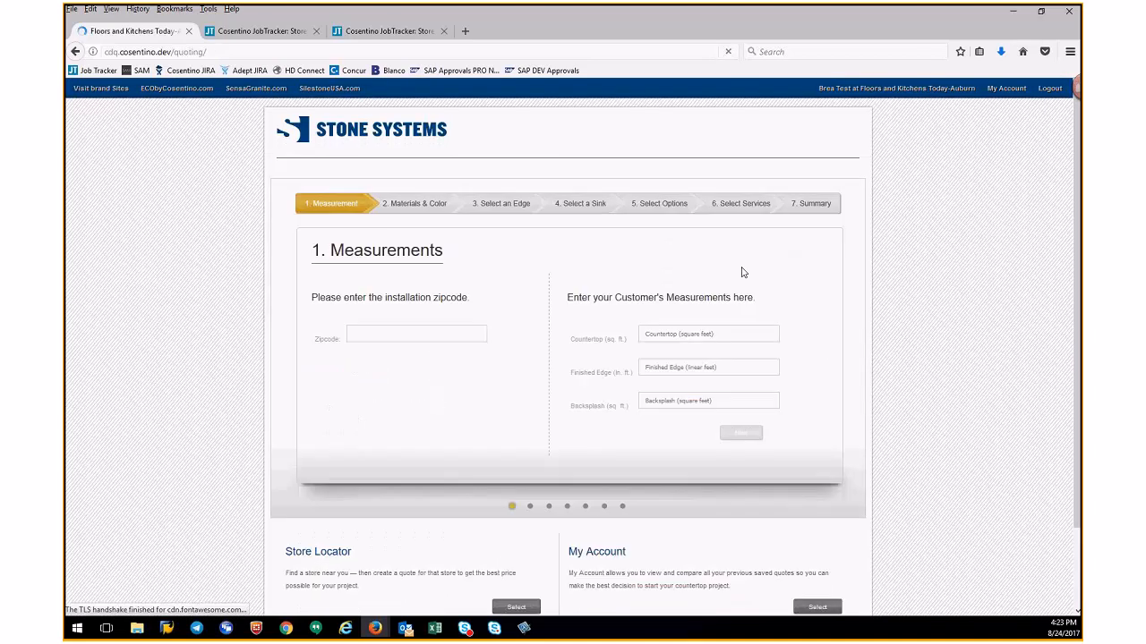
- Enter installation zip code 78610, countertop 25 sq. ft. and finished edge 10 lin. ft., and continue
{"action": "type", "text": "78610"}
{"action": "left_click", "coordinate": [660, 332]}
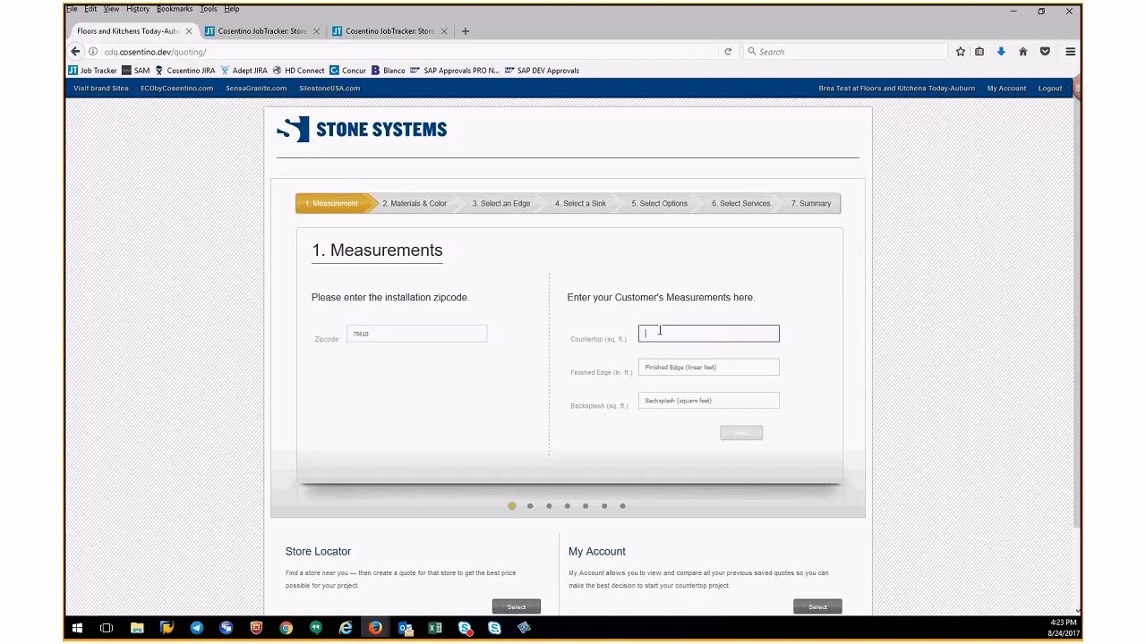
{"action": "type", "text": "25"}
{"action": "left_click", "coordinate": [657, 364]}
{"action": "type", "text": "10"}
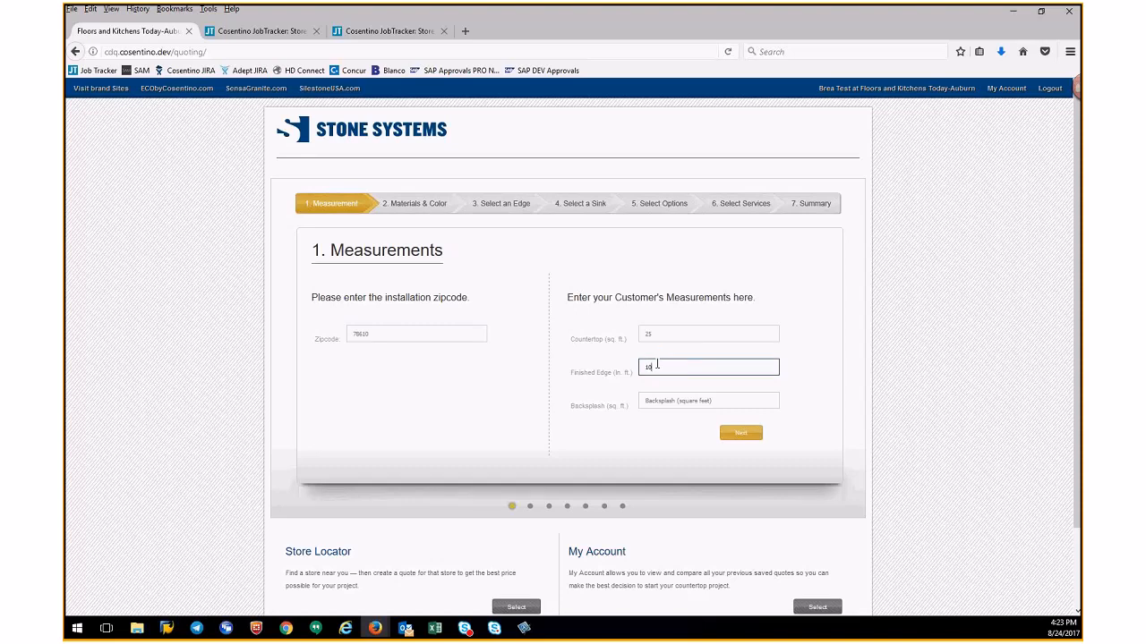
{"action": "left_click", "coordinate": [749, 435]}
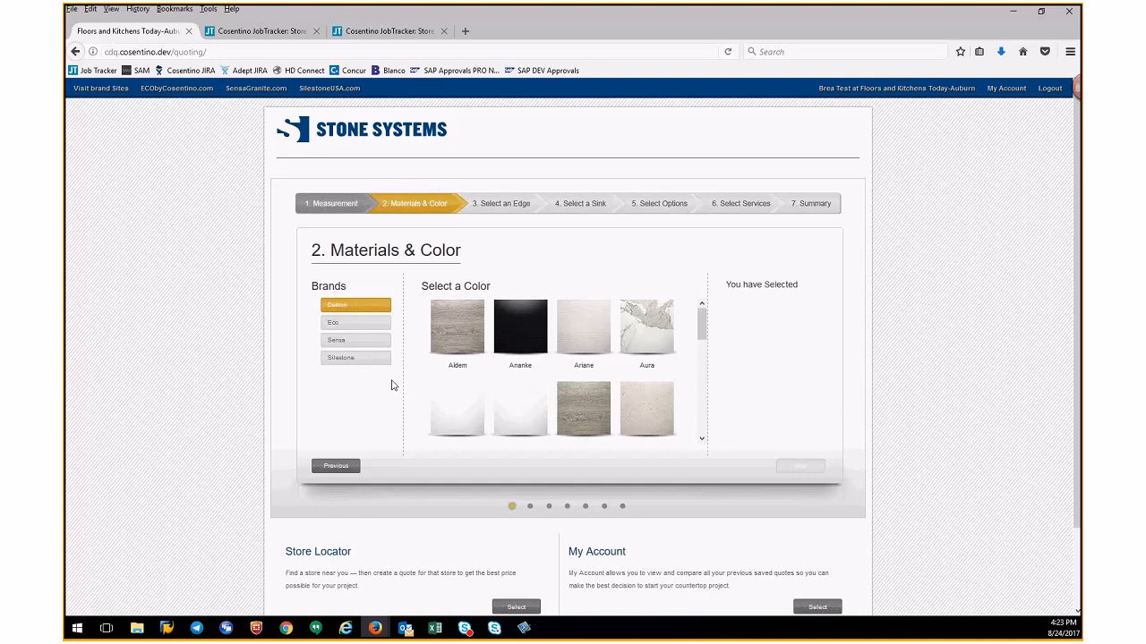
- Choose the Silestone brand color Alpina White and continue to edge selection
{"action": "left_click", "coordinate": [358, 358]}
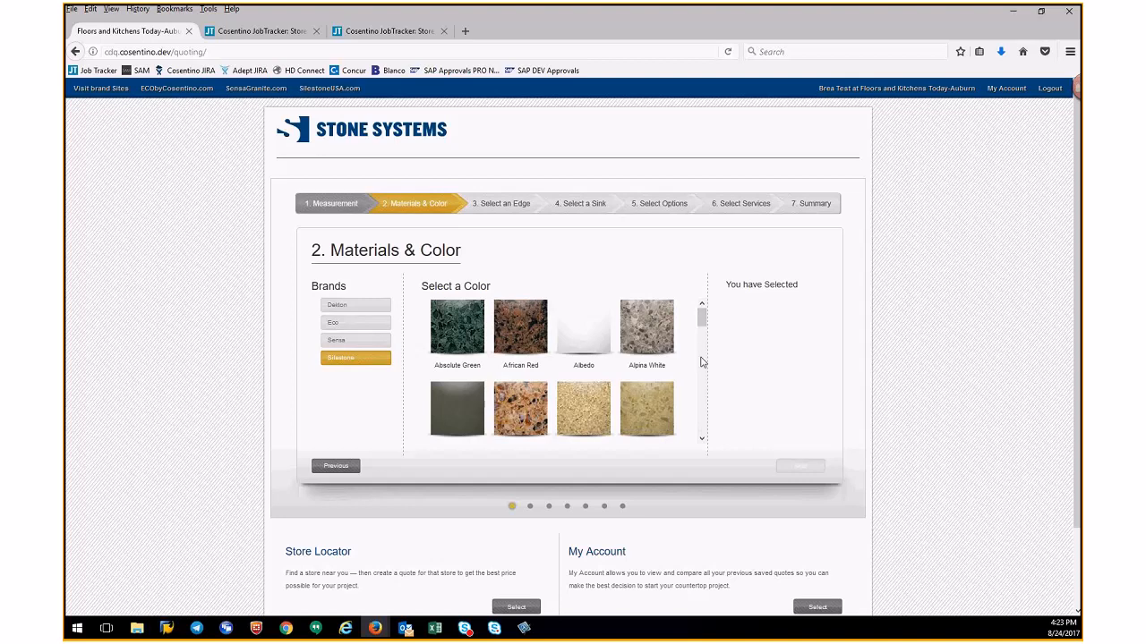
{"action": "left_click", "coordinate": [641, 341]}
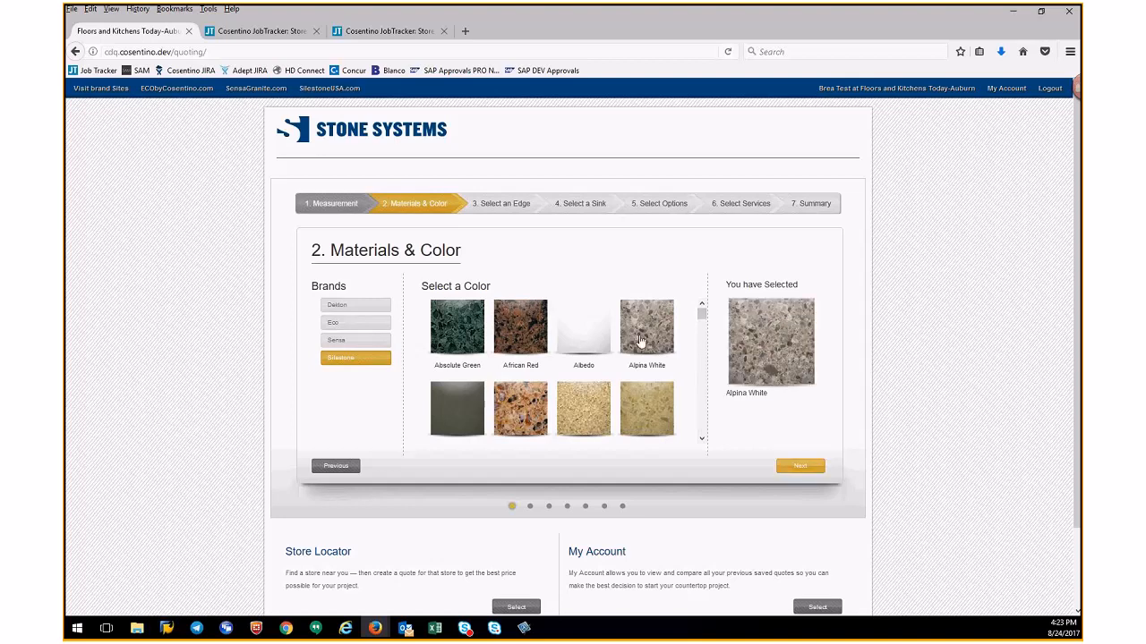
{"action": "left_click", "coordinate": [806, 468]}
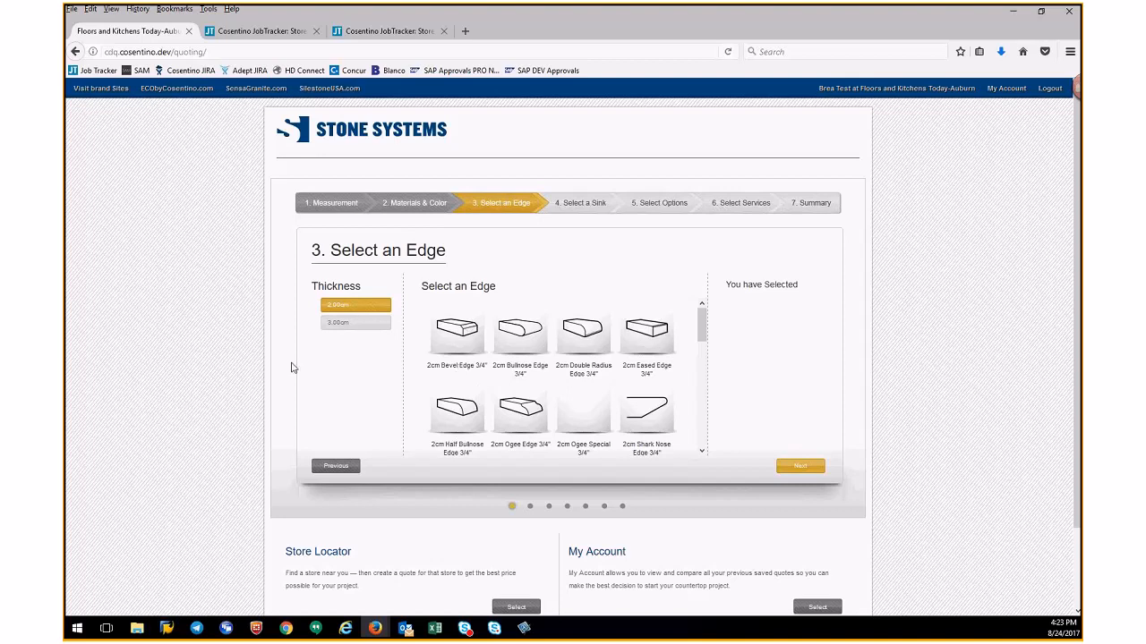
- Set thickness to 3.00cm, pick the 3cm Bullnose Edge 1 1/4", and continue
{"action": "left_click", "coordinate": [333, 328]}
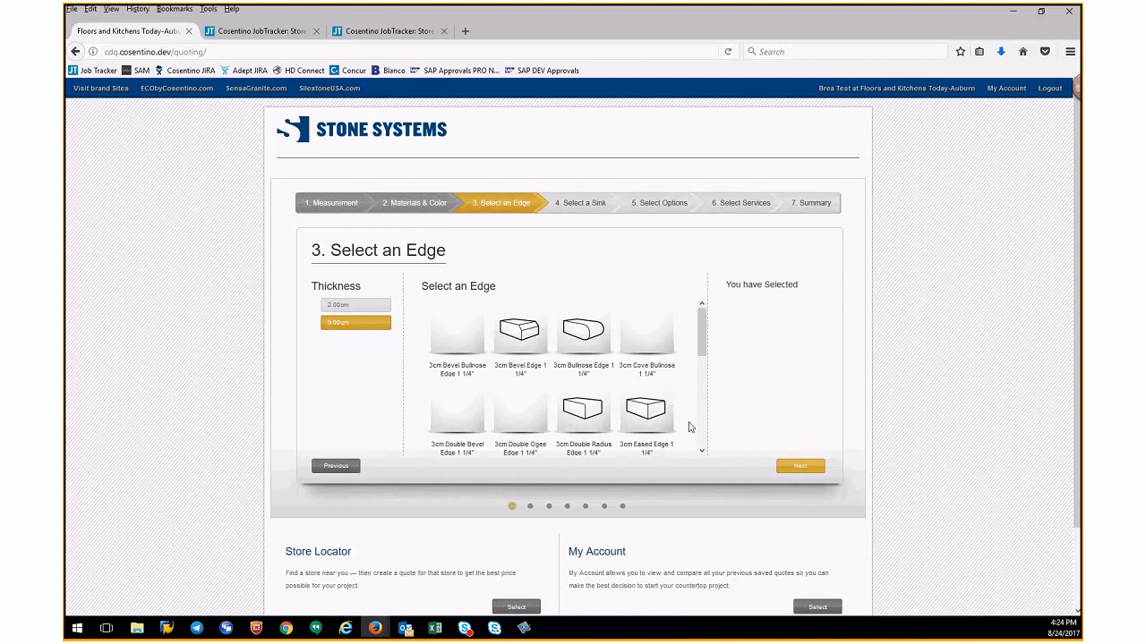
{"action": "left_click", "coordinate": [589, 342]}
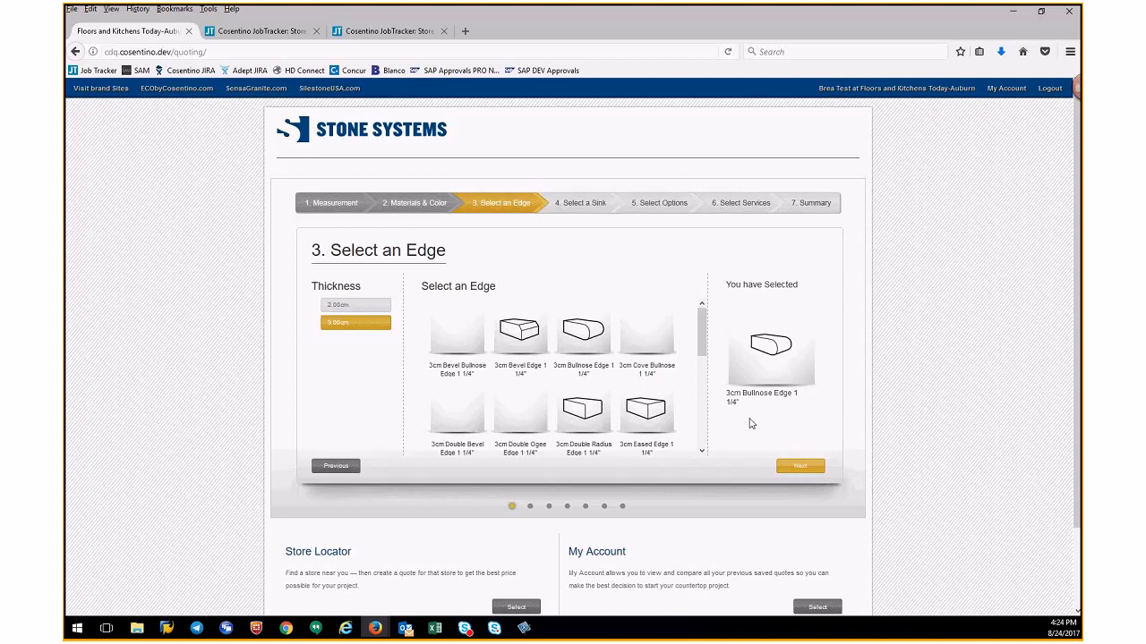
{"action": "left_click", "coordinate": [793, 467]}
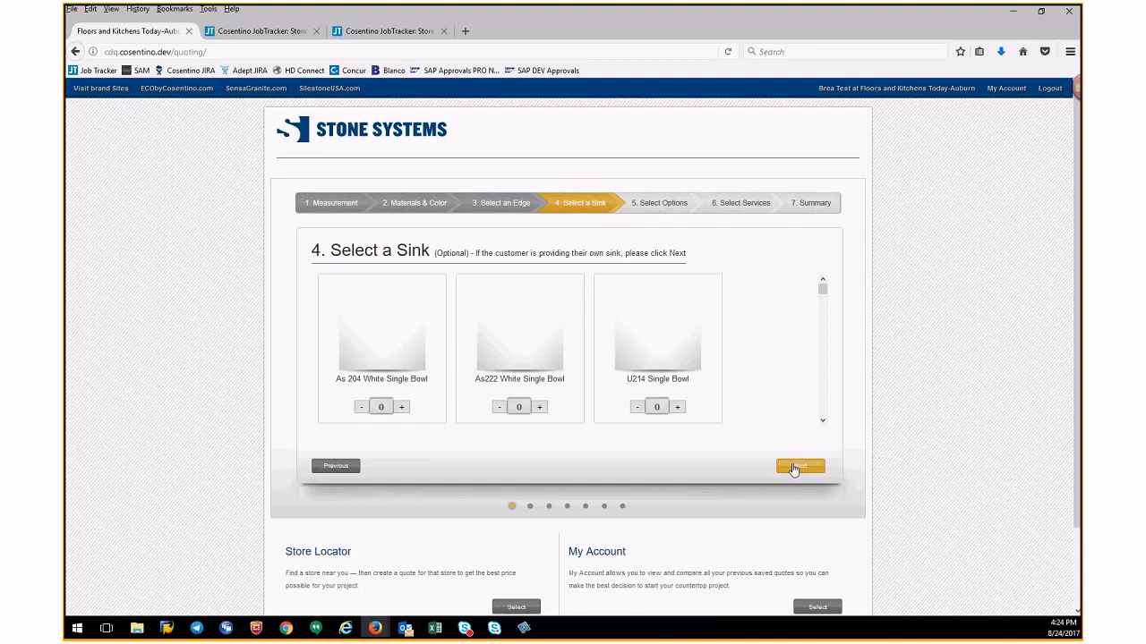
- Add one Single Bowl Sink to the quote and continue to options
{"action": "scroll", "coordinate": [823, 369], "scroll_direction": "down", "scroll_amount": 3}
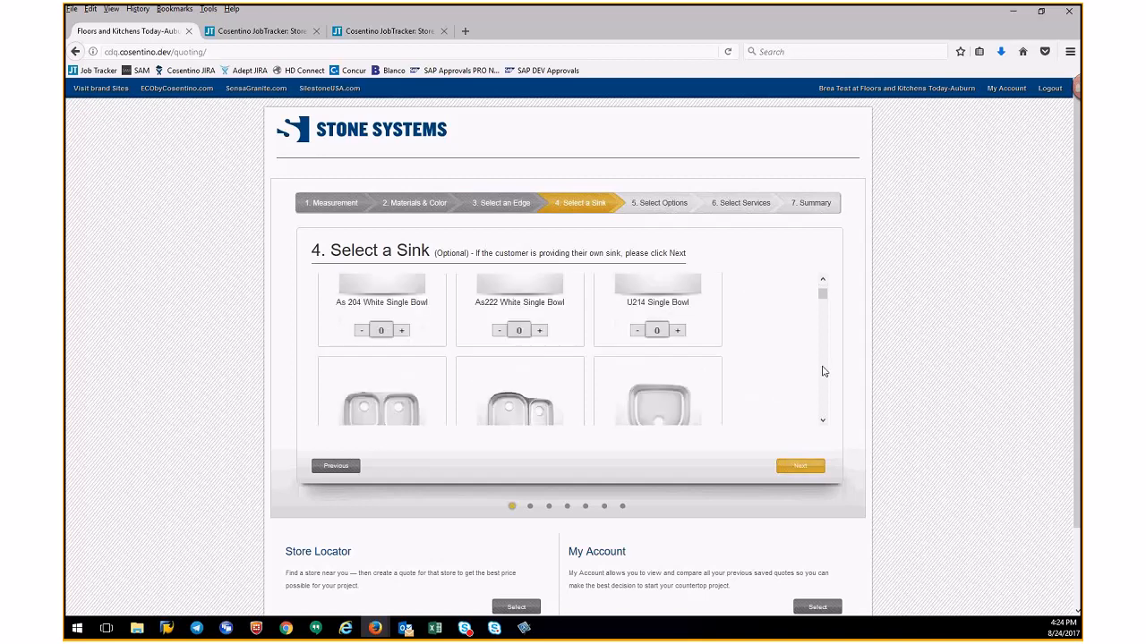
{"action": "left_click", "coordinate": [822, 421]}
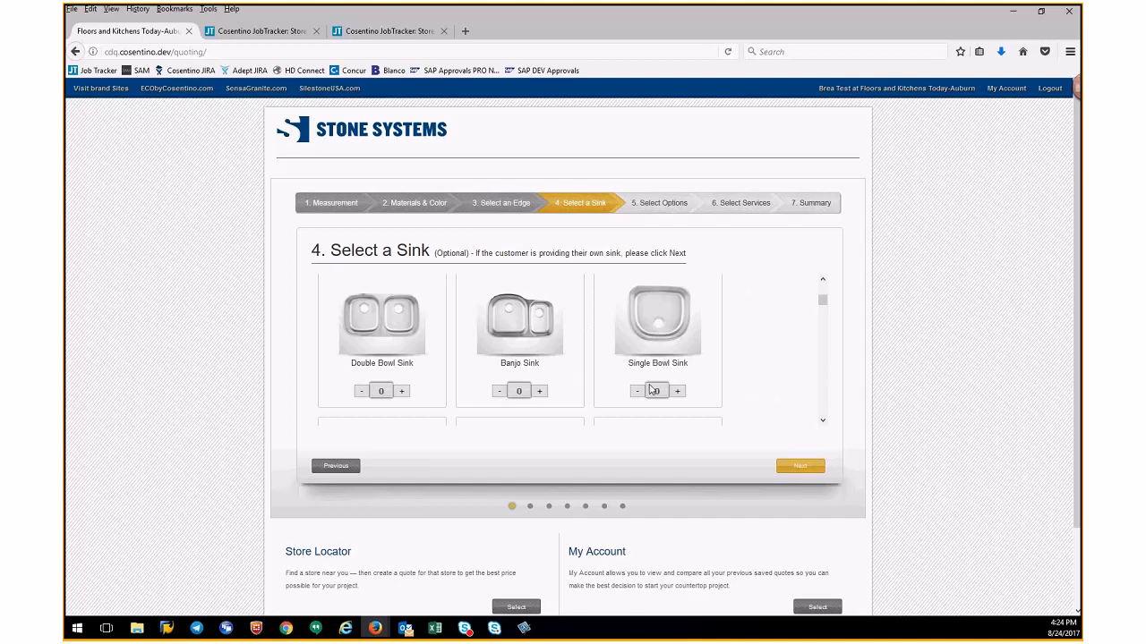
{"action": "left_click", "coordinate": [677, 392]}
{"action": "left_click", "coordinate": [801, 465]}
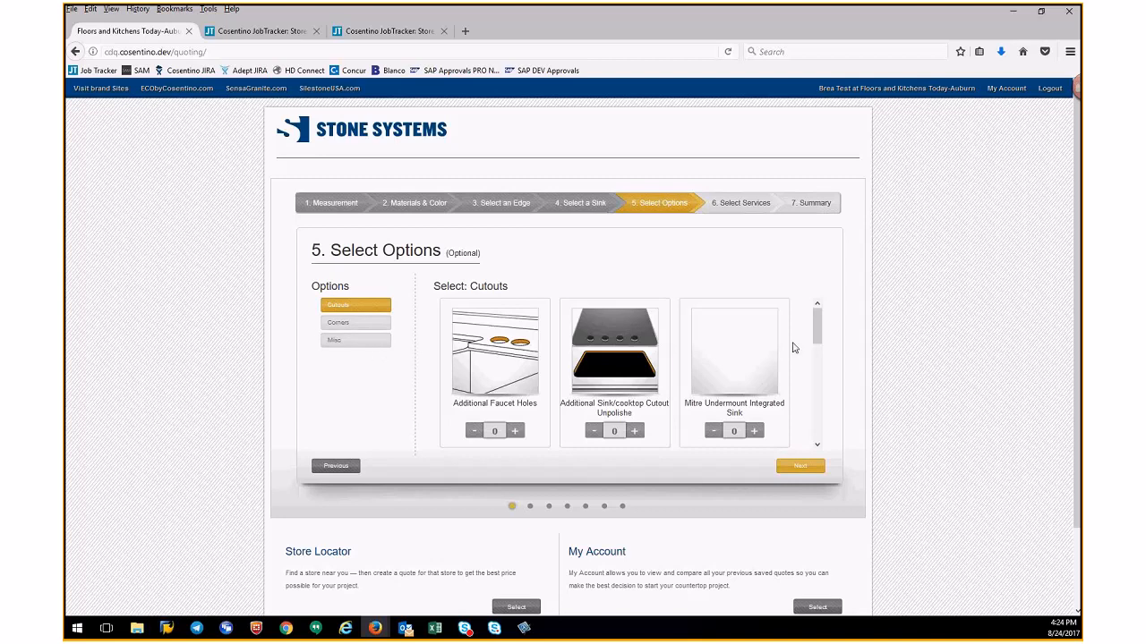
- Add one Undermount Sink - Kitchen cutout option
{"action": "left_click_drag", "start_coordinate": [816, 339], "coordinate": [815, 439]}
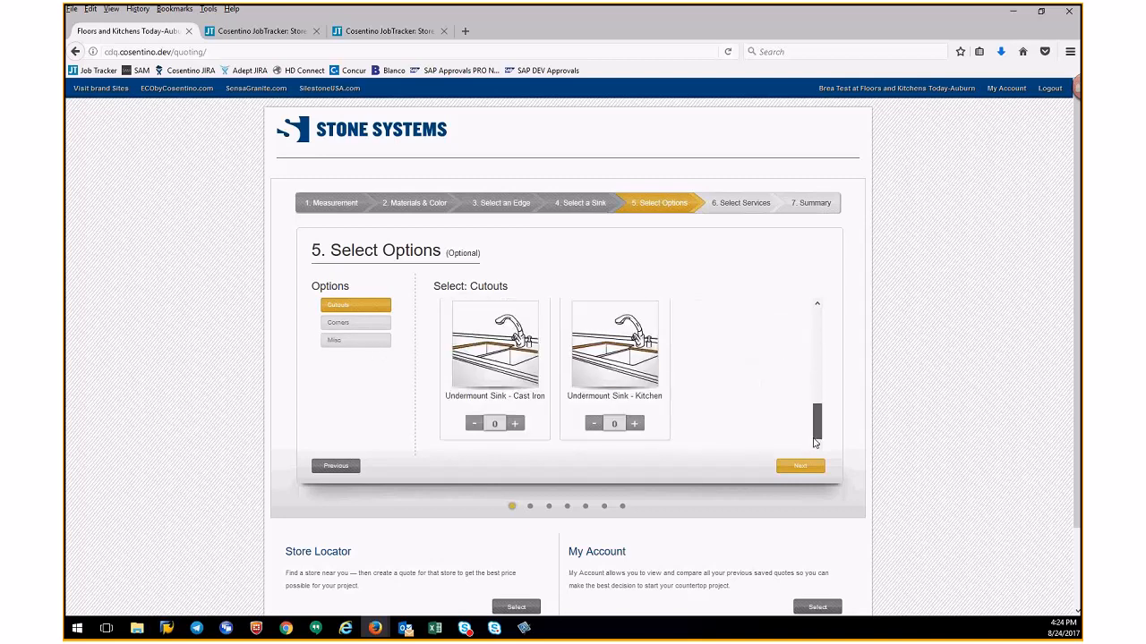
{"action": "left_click", "coordinate": [636, 423]}
{"action": "scroll", "coordinate": [509, 311], "scroll_direction": "up", "scroll_amount": 3}
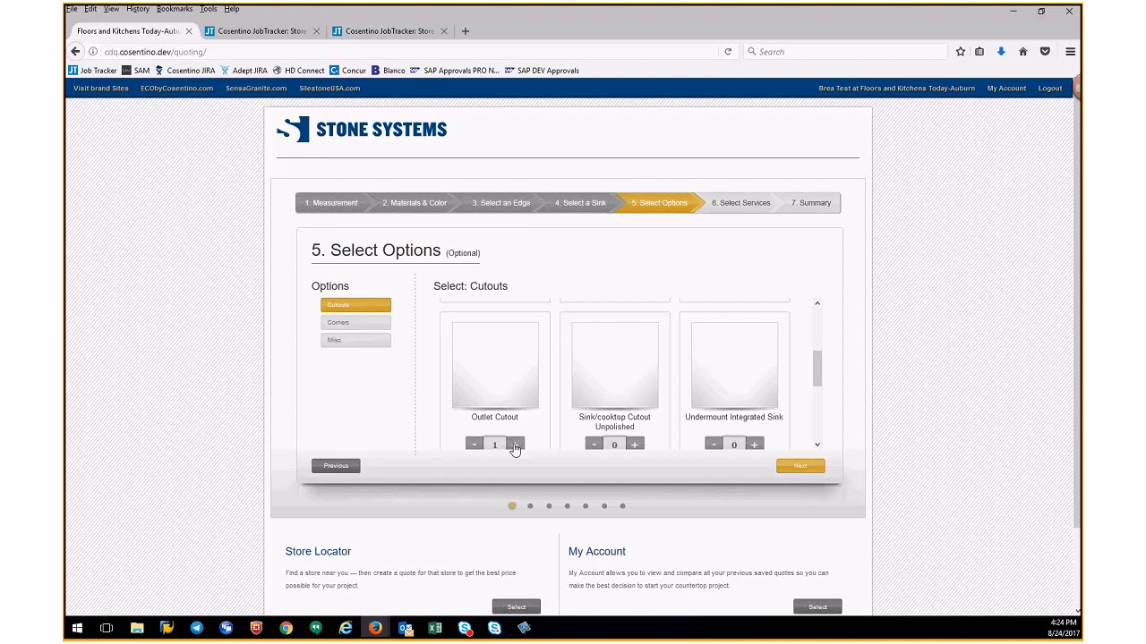
- Browse the Corners and Misc option groups and continue to services
{"action": "left_click", "coordinate": [363, 328]}
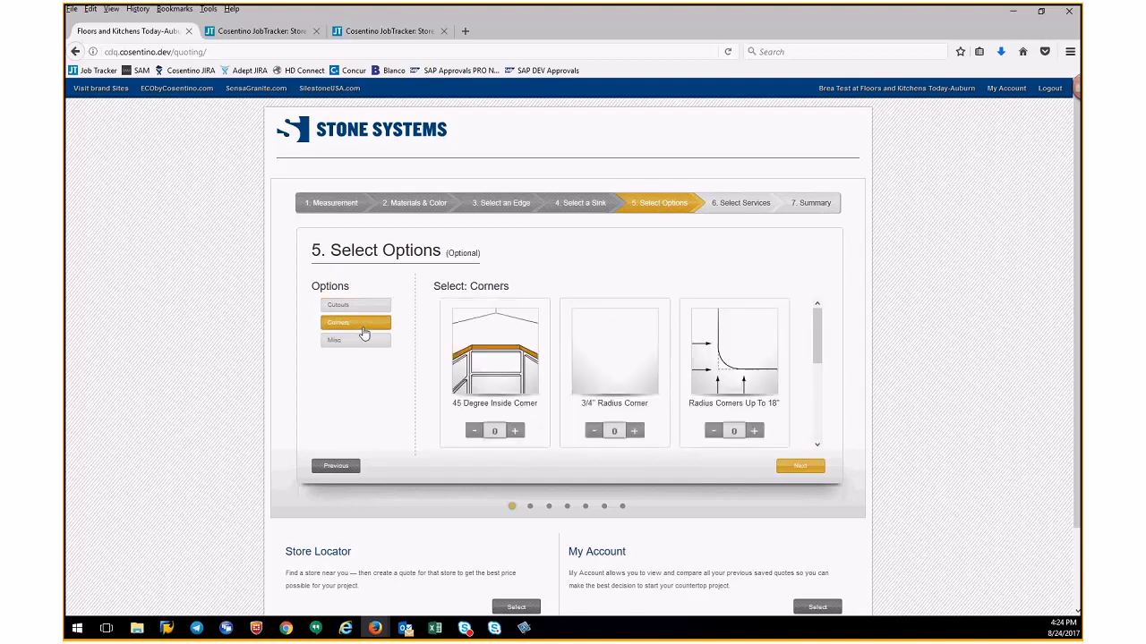
{"action": "left_click", "coordinate": [363, 352]}
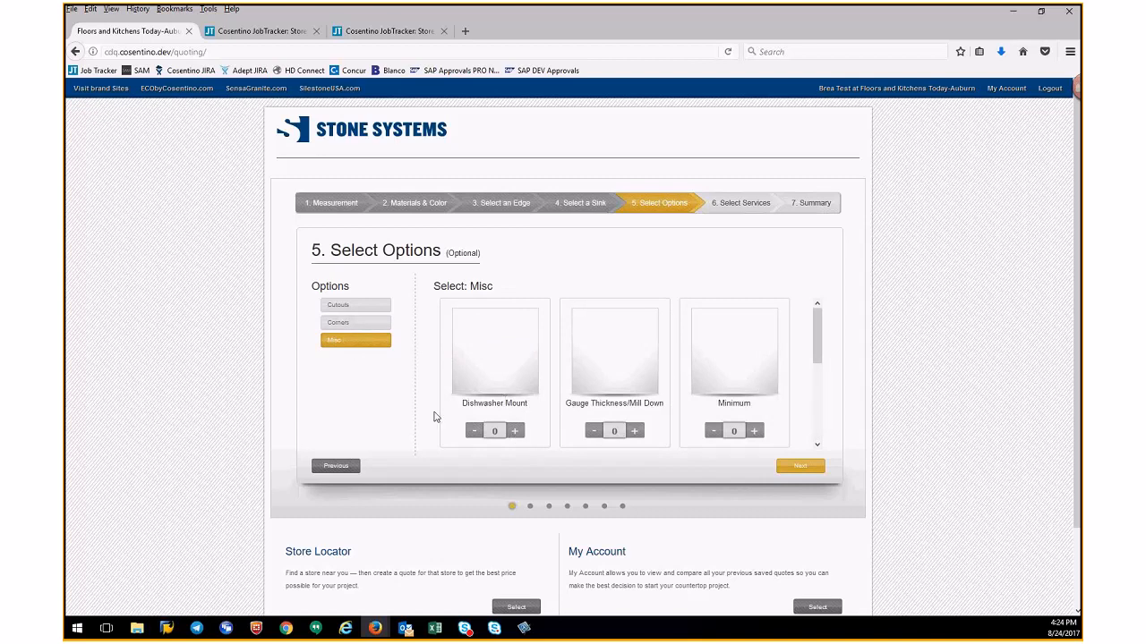
{"action": "left_click", "coordinate": [800, 468]}
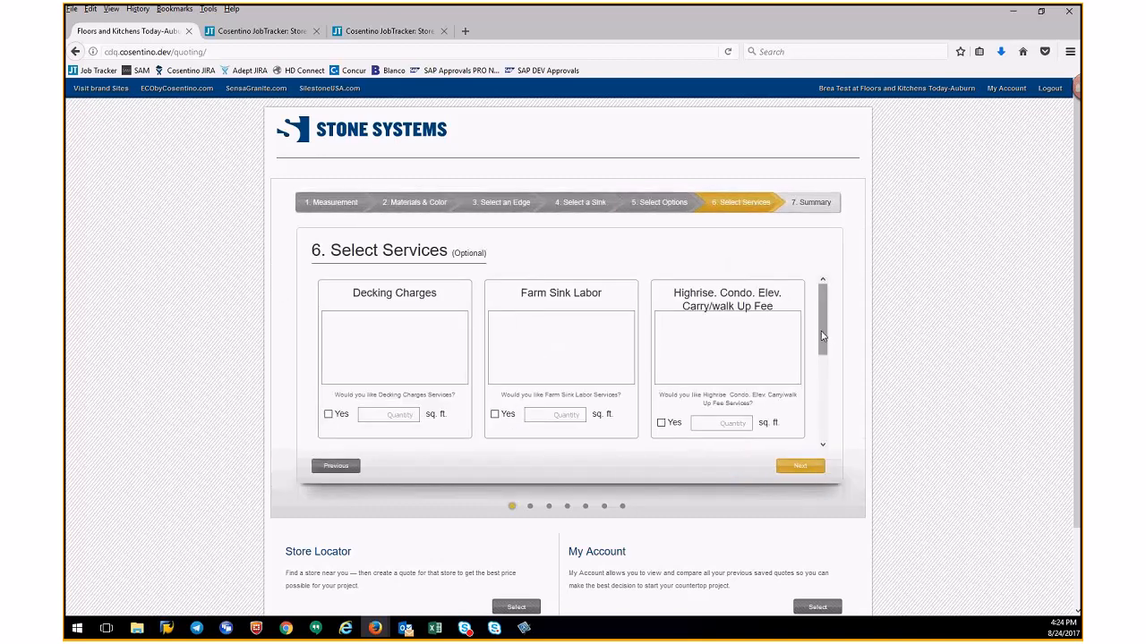
- Select the Laminate Tear-Out service and continue to the project summary
{"action": "scroll", "coordinate": [822, 335], "scroll_direction": "down", "scroll_amount": 4}
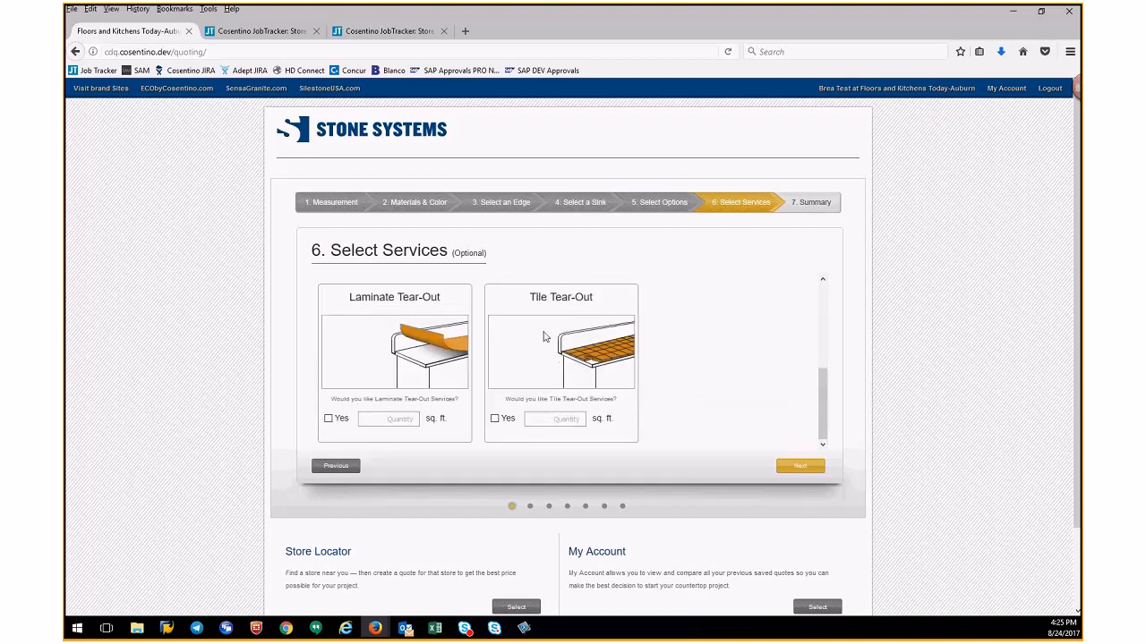
{"action": "left_click", "coordinate": [327, 418]}
{"action": "left_click_drag", "start_coordinate": [402, 420], "coordinate": [441, 421]}
{"action": "left_click", "coordinate": [327, 419]}
{"action": "left_click", "coordinate": [802, 467]}
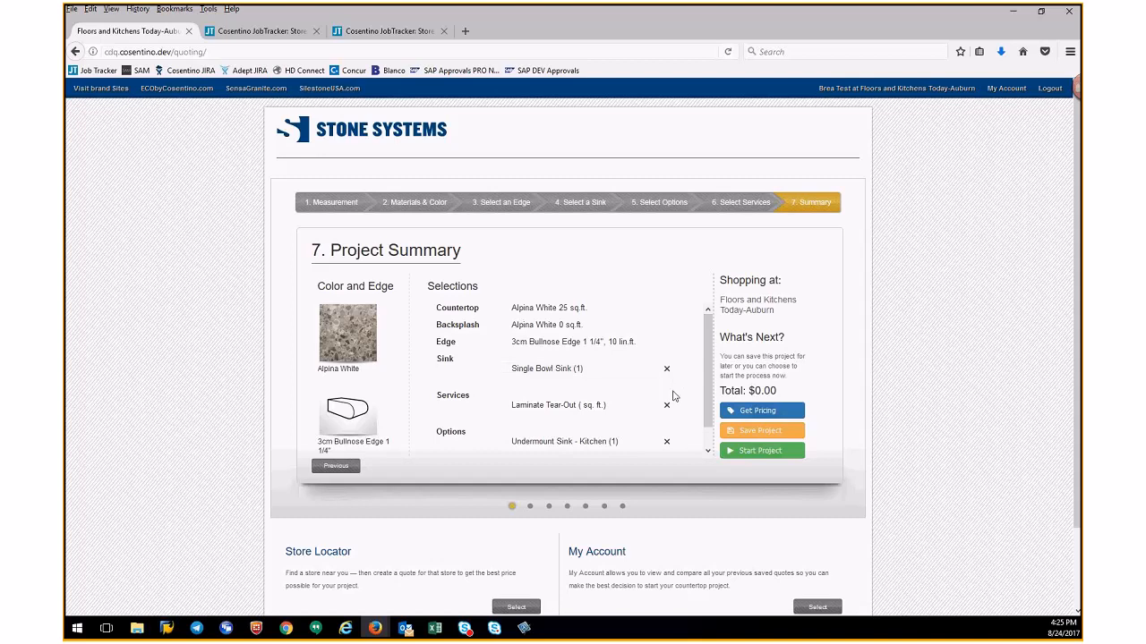
- Get pricing for the quote and close the price breakdown
{"action": "left_click", "coordinate": [756, 414]}
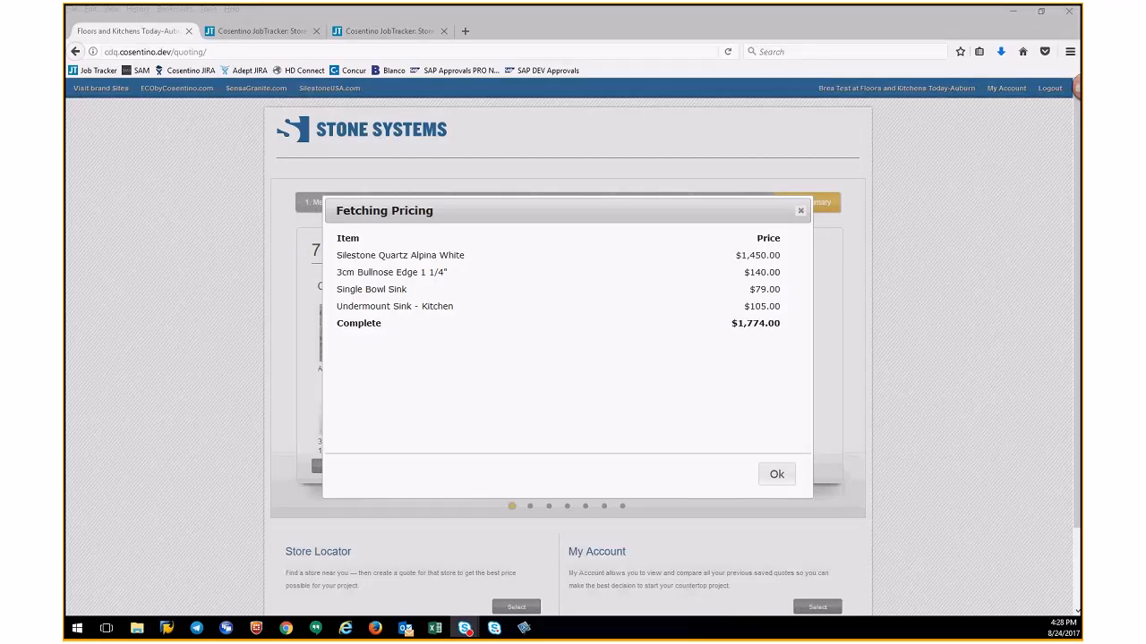
{"action": "left_click", "coordinate": [721, 341]}
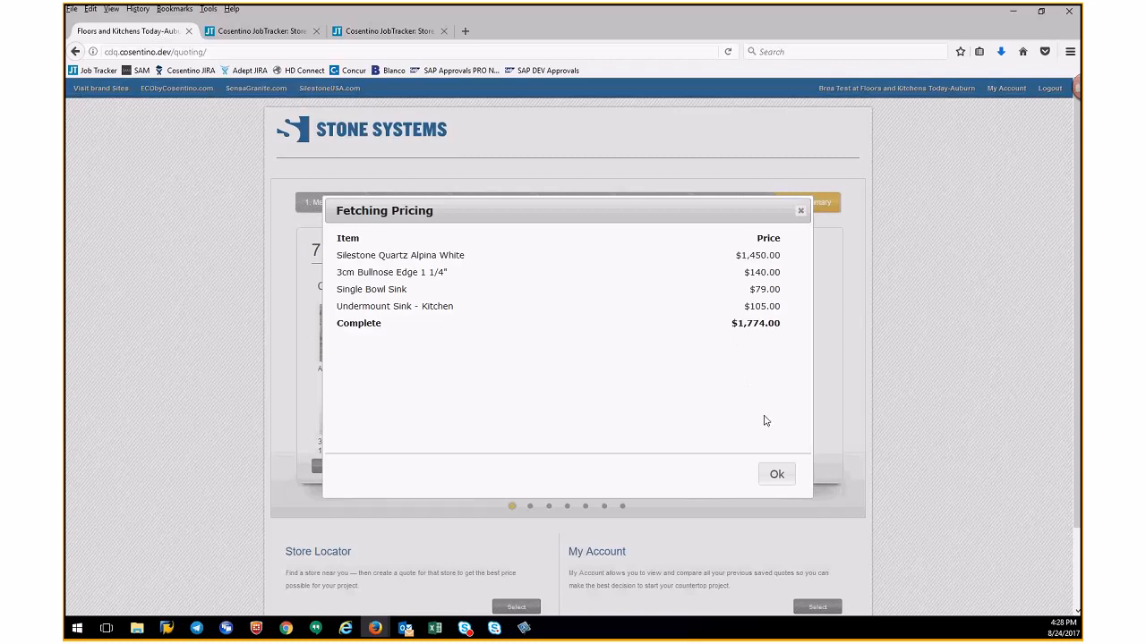
{"action": "left_click", "coordinate": [778, 480]}
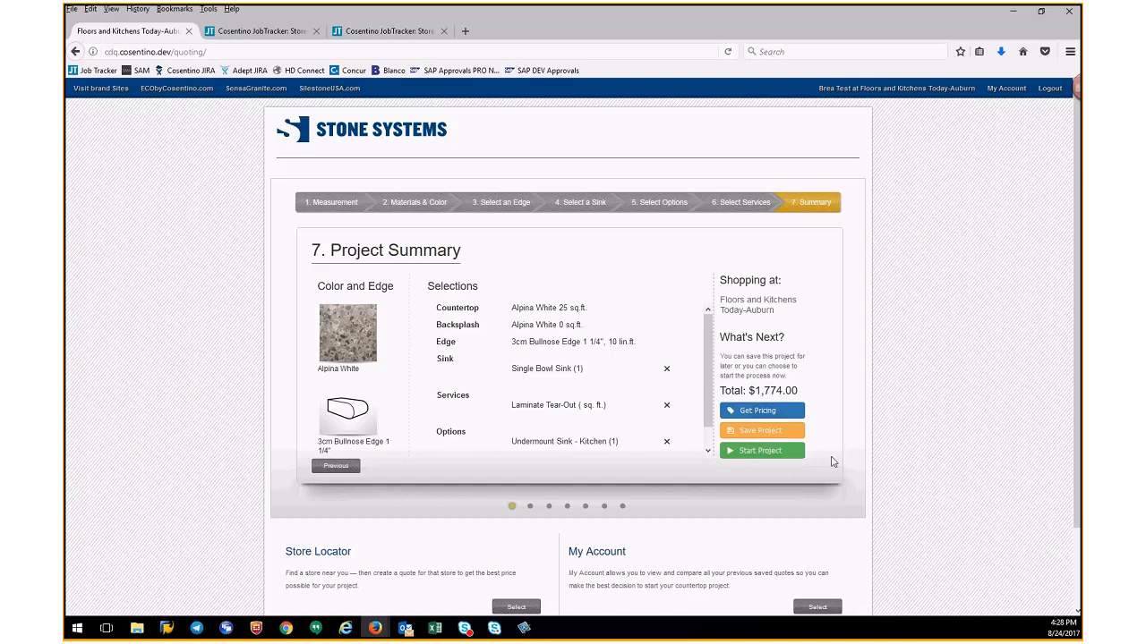
- Start the project and fill in project name K&BDemo and the store PO number
{"action": "left_click", "coordinate": [780, 453]}
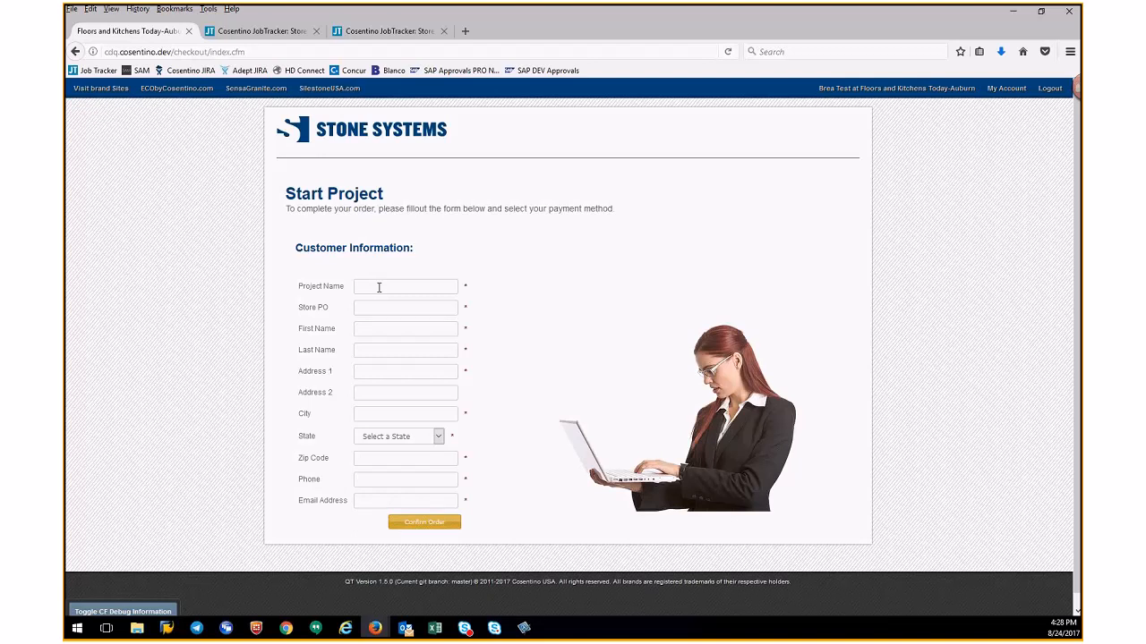
{"action": "type", "text": "k"}
{"action": "key", "text": "Tab"}
{"action": "type", "text": "124345"}
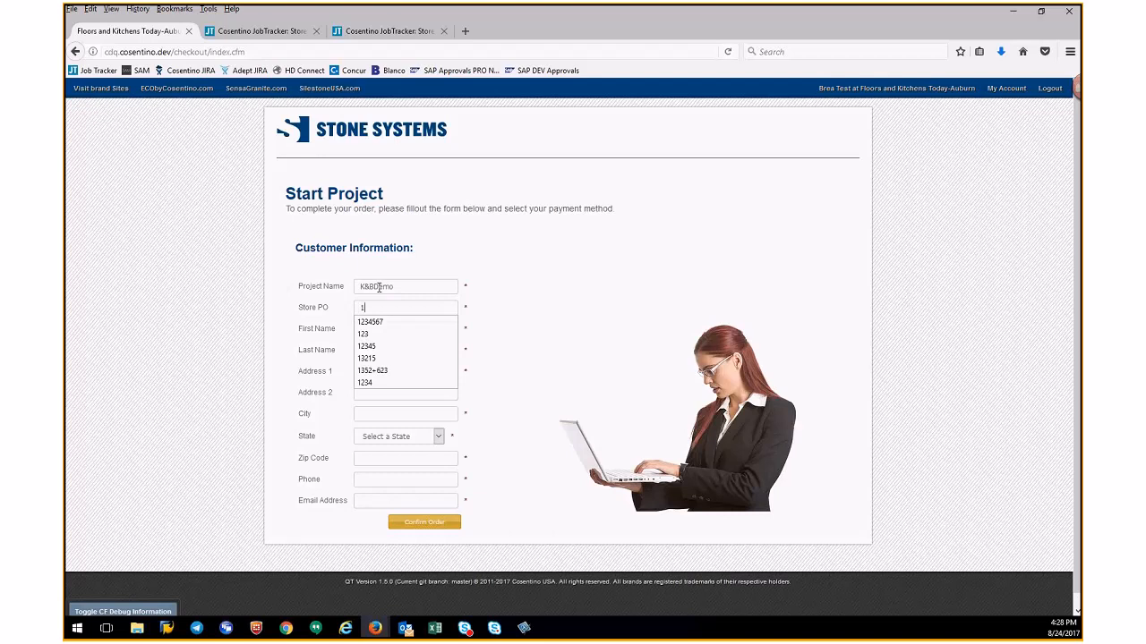